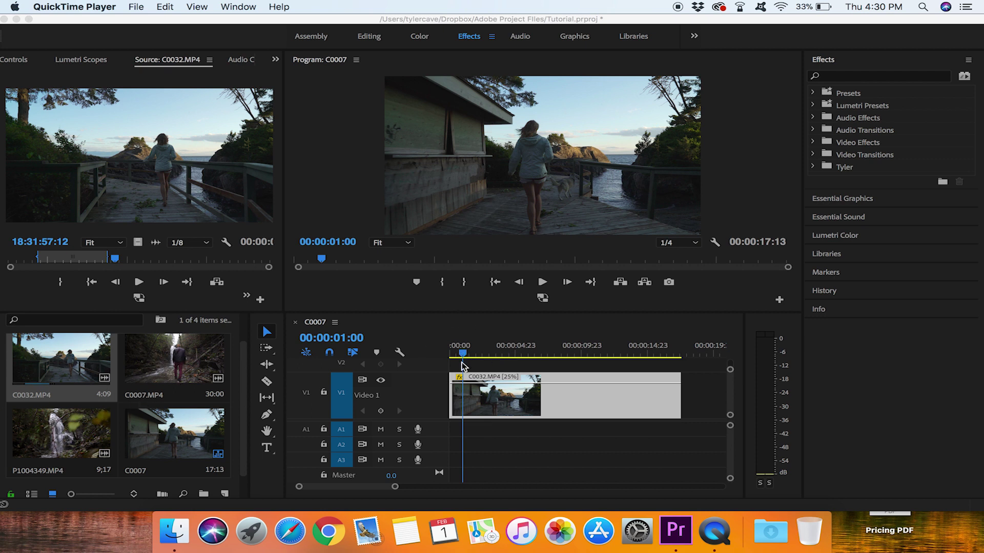
# - Bring up the context menu of the C0032.MP4 clip on the timeline
pyautogui.rightClick(496, 399)
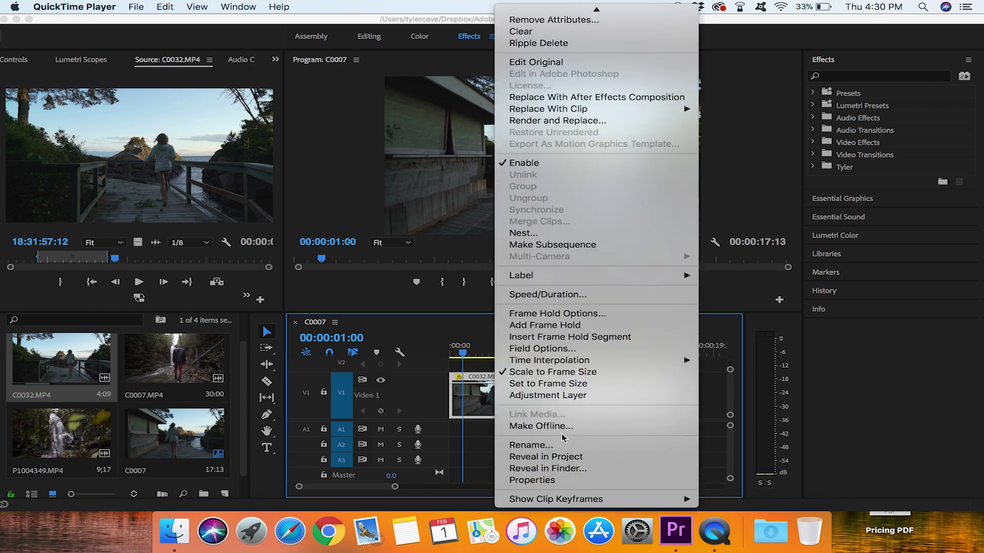
# - Set the C0032.MP4 clip's speed to 100% in Speed/Duration, shortening it to 4:09
pyautogui.click(528, 294)
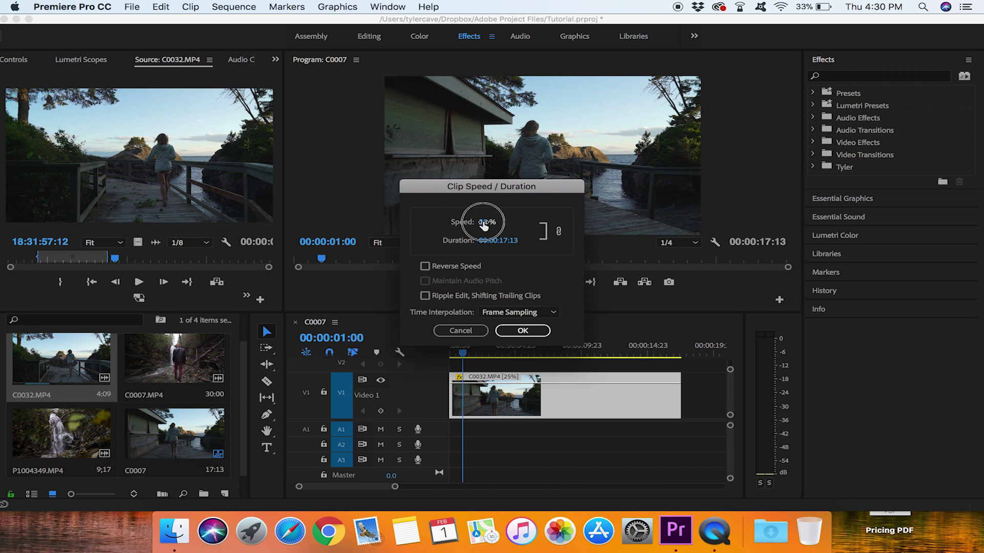
pyautogui.click(484, 224)
pyautogui.write('100')
pyautogui.press('Return')
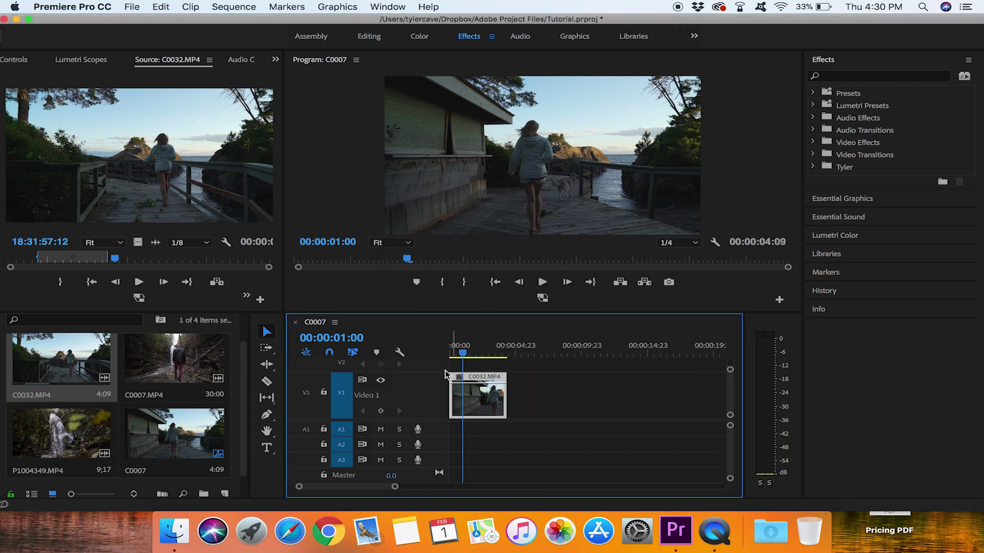
# - Play the 4:09 sequence from the start to check it, then open the clip's context menu
pyautogui.click(450, 353)
pyautogui.press('space')
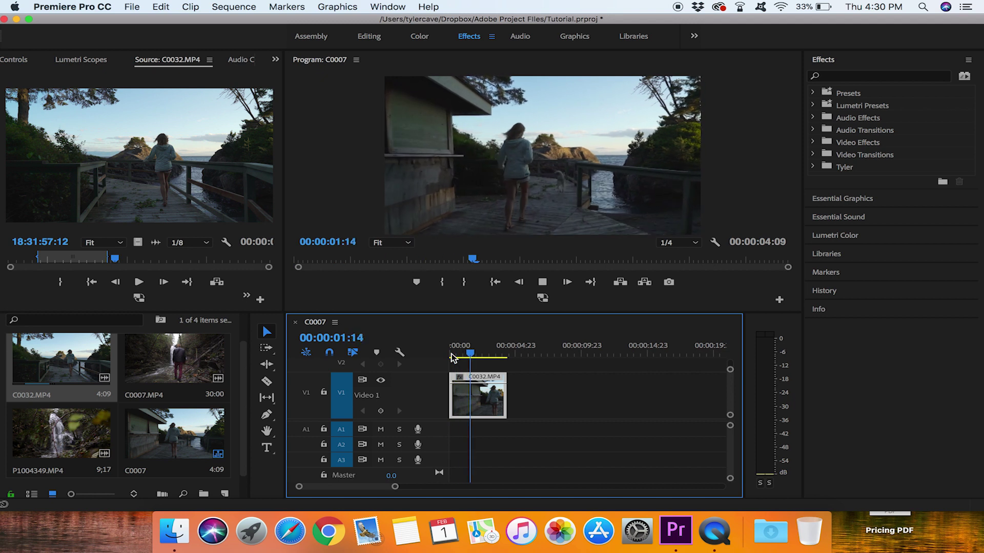
pyautogui.press('space')
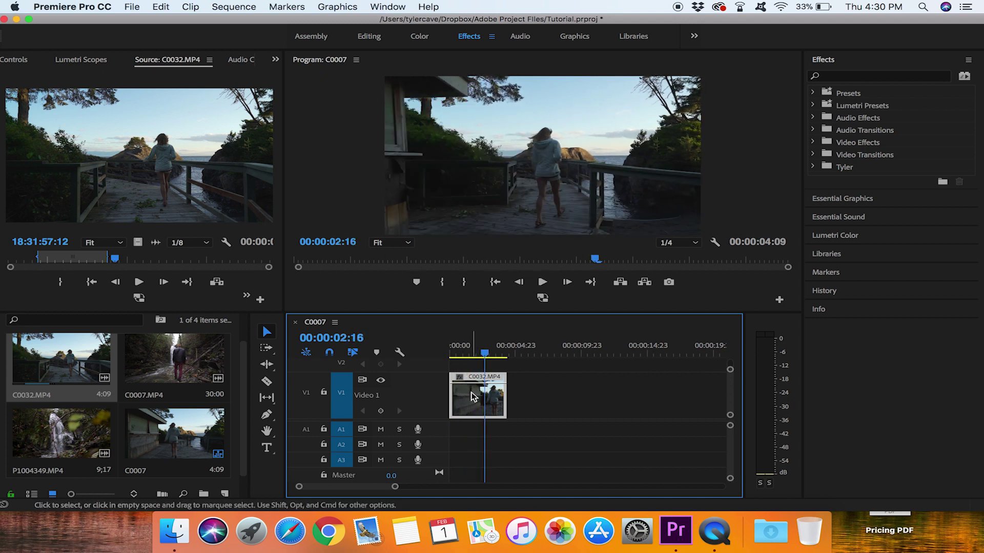
pyautogui.rightClick(472, 397)
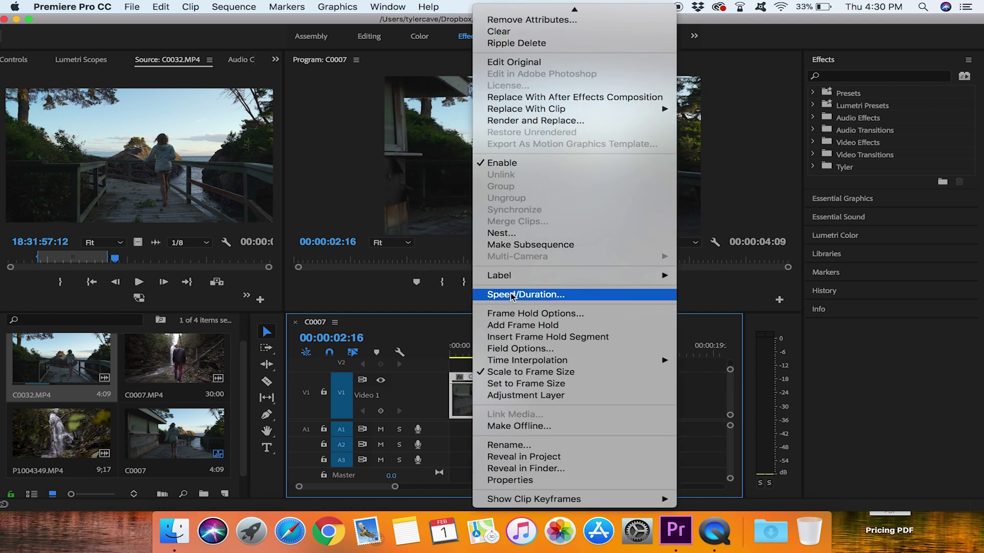
# - Slow C0032.MP4 back to 25% speed, stretching it to 17:12, and return the playhead near the start
pyautogui.click(511, 294)
pyautogui.click(501, 225)
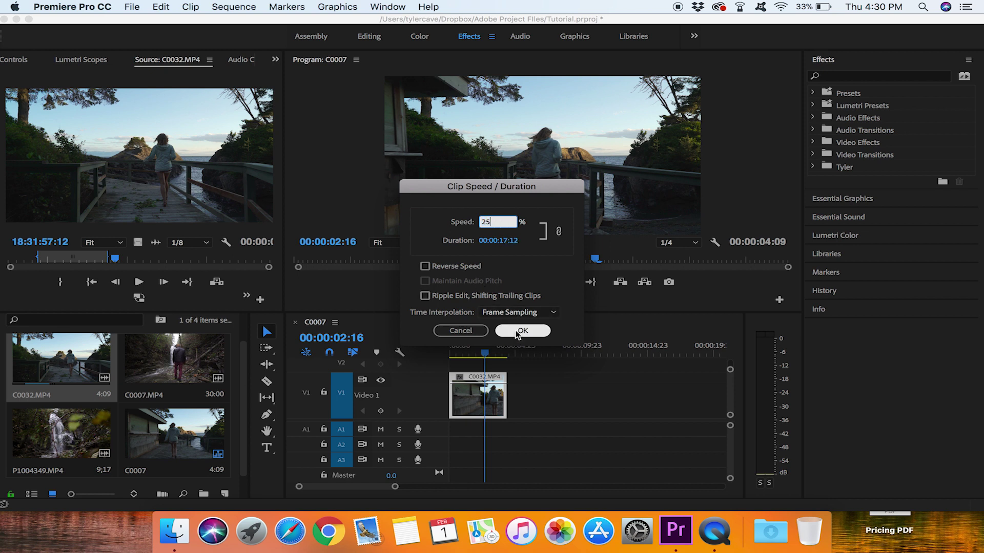
pyautogui.click(518, 331)
pyautogui.click(457, 350)
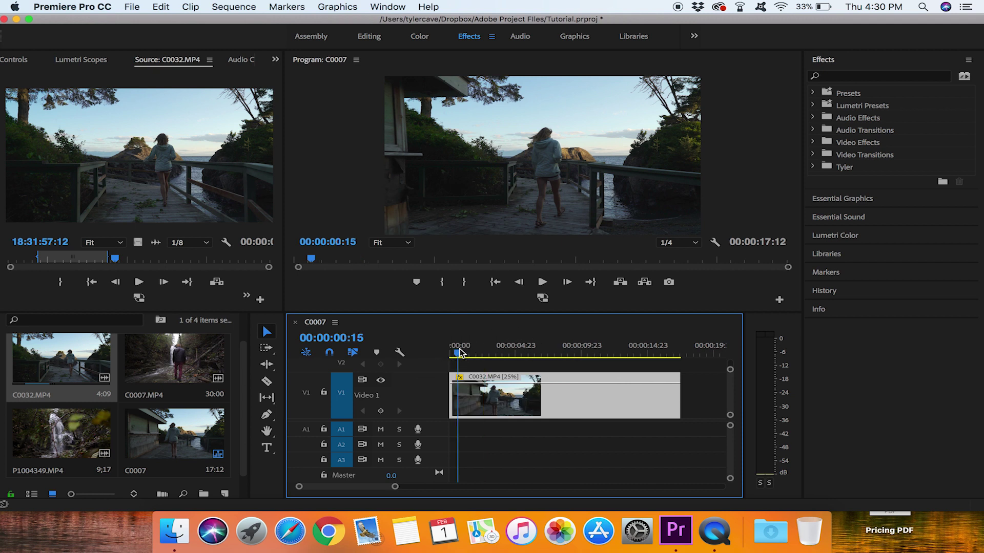
pyautogui.press('space')
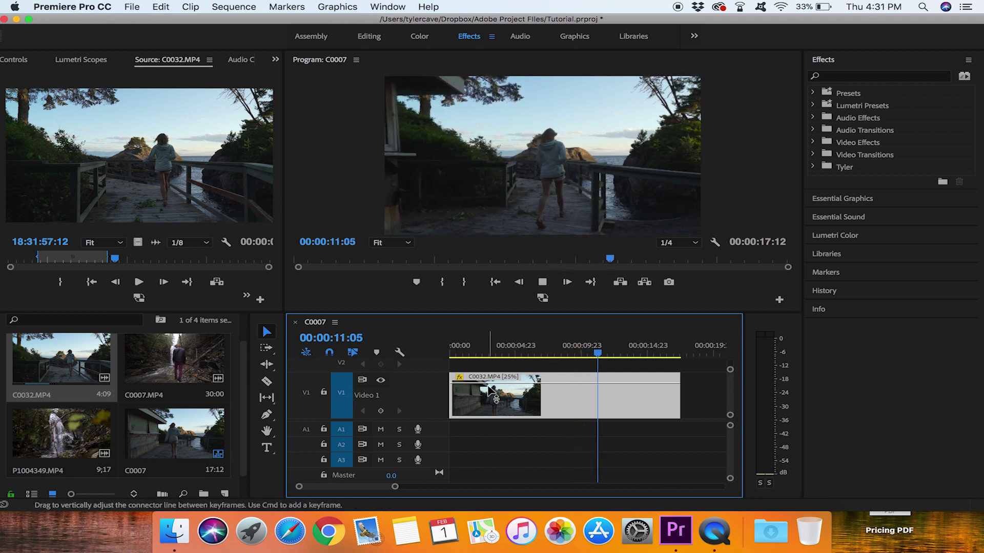
pyautogui.press('space')
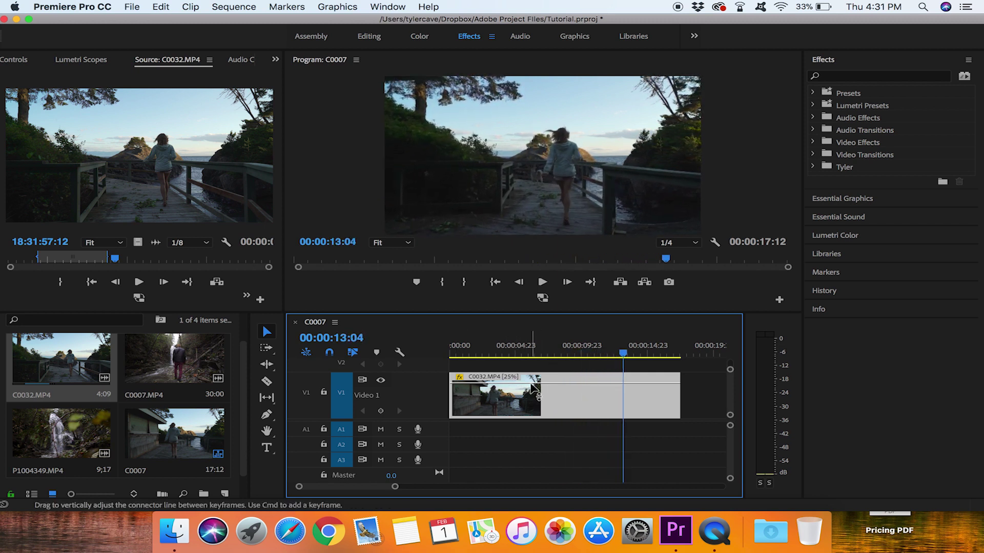
pyautogui.click(459, 349)
pyautogui.moveTo(459, 349); pyautogui.dragTo(489, 353)
pyautogui.click(461, 350)
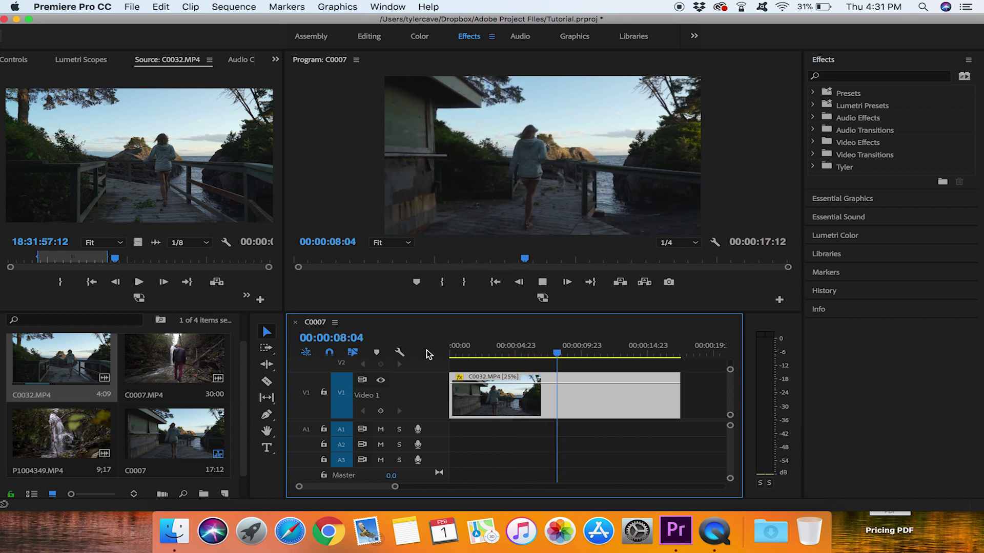
pyautogui.press('space')
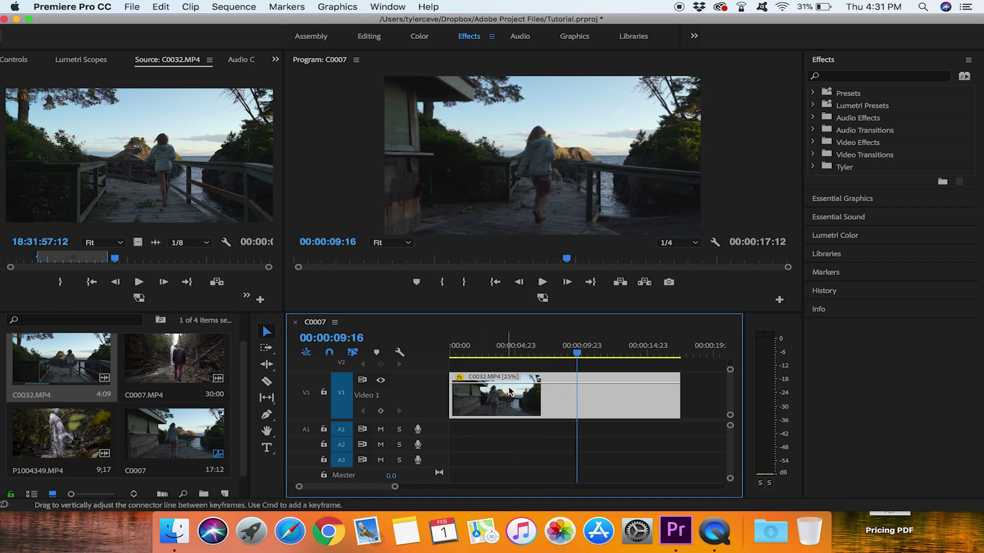
# - Replace C0032 with the video of P1004349.MP4 on V1, keeping the sequence's existing settings
pyautogui.press('Delete')
pyautogui.doubleClick(61, 433)
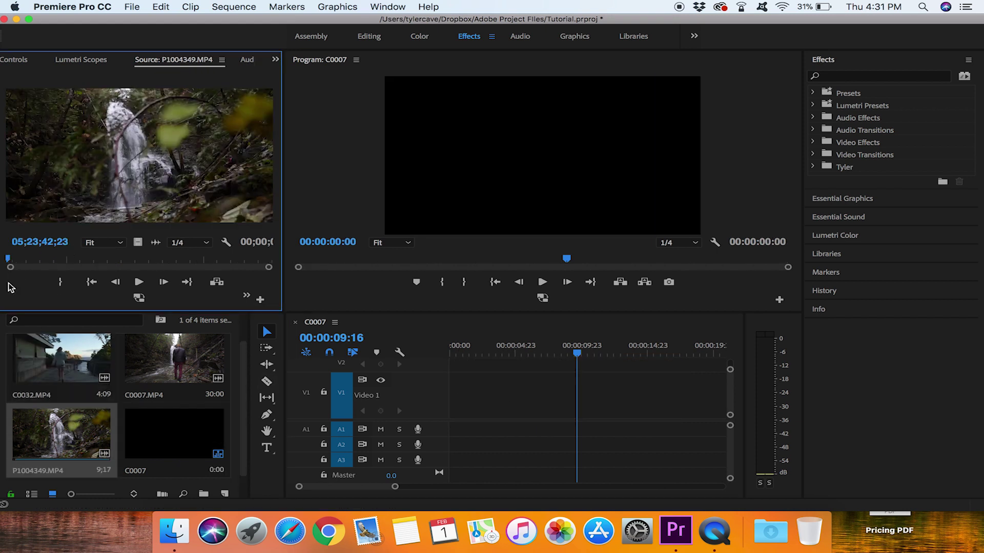
pyautogui.moveTo(15, 265); pyautogui.dragTo(54, 259)
pyautogui.moveTo(135, 246); pyautogui.dragTo(451, 394)
pyautogui.click(591, 296)
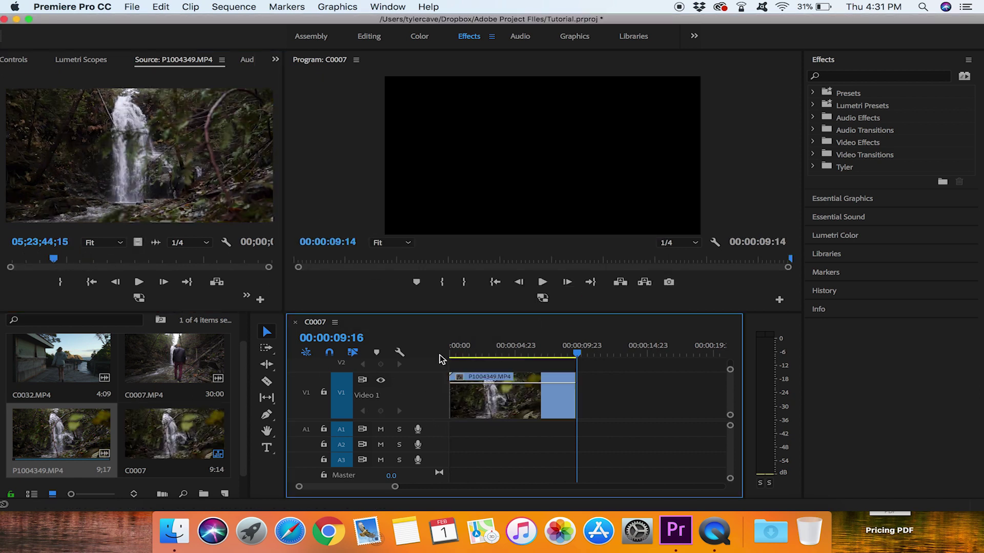
# - Play the 9:14 waterfall clip from the start and return the playhead near the beginning
pyautogui.click(456, 349)
pyautogui.press('space')
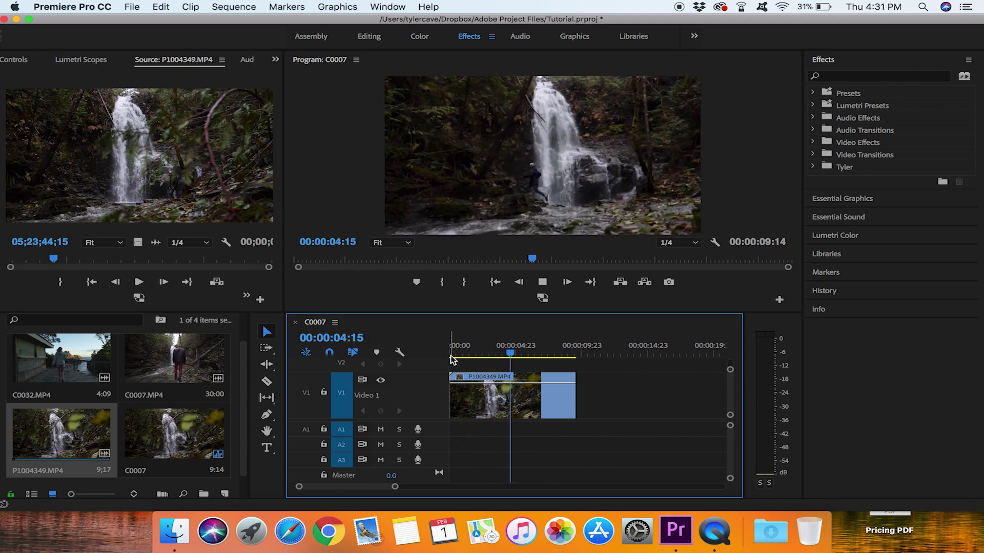
pyautogui.press('space')
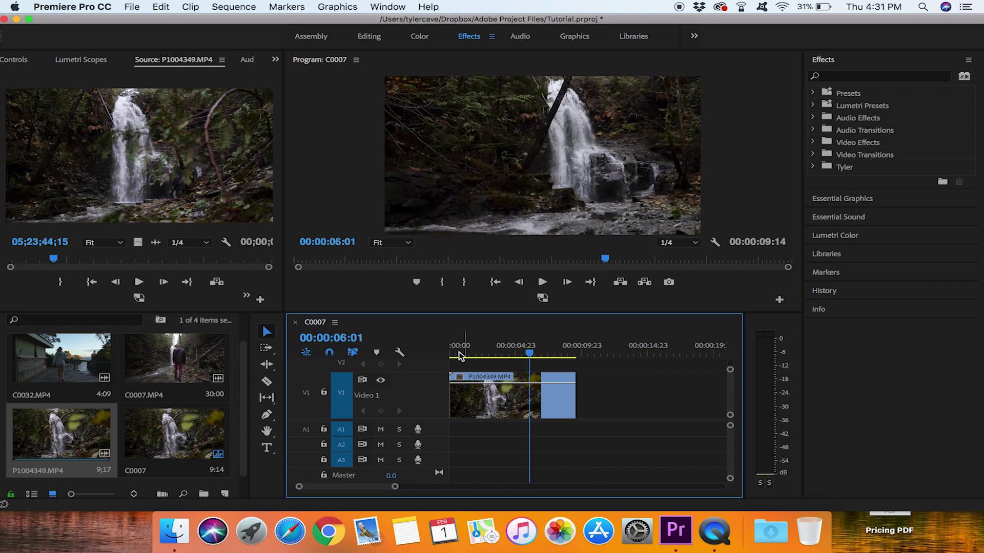
pyautogui.click(457, 353)
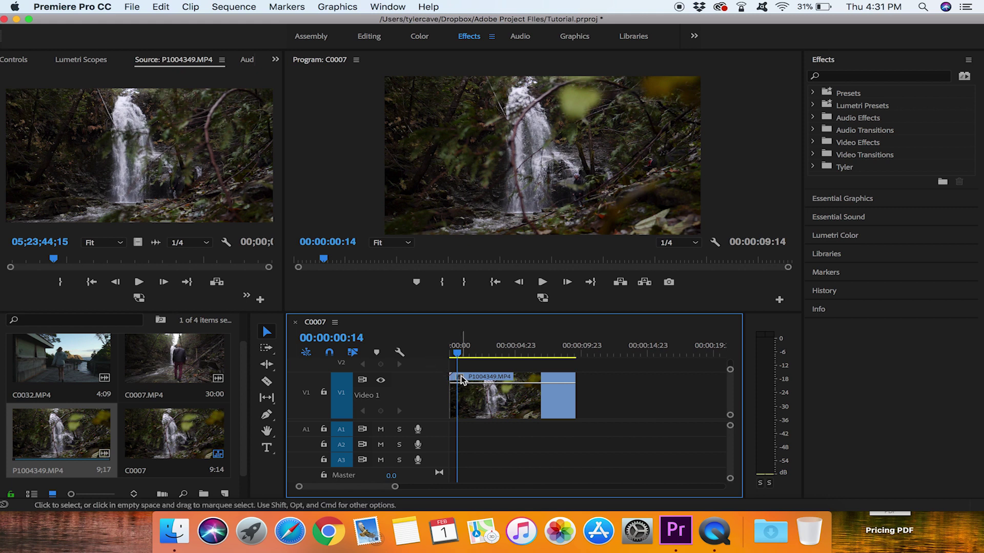
# - Scrub and play the opening of the waterfall clip to find the jump
pyautogui.moveTo(456, 353)
pyautogui.mouseDown()
pyautogui.moveTo(484, 355)
pyautogui.moveTo(460, 352)
pyautogui.mouseUp()
pyautogui.press('space')
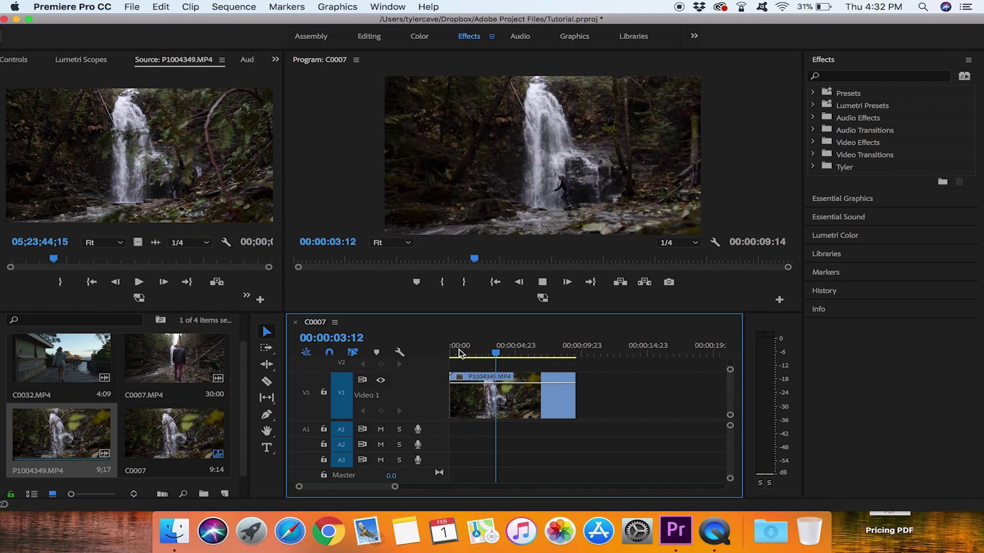
pyautogui.press('space')
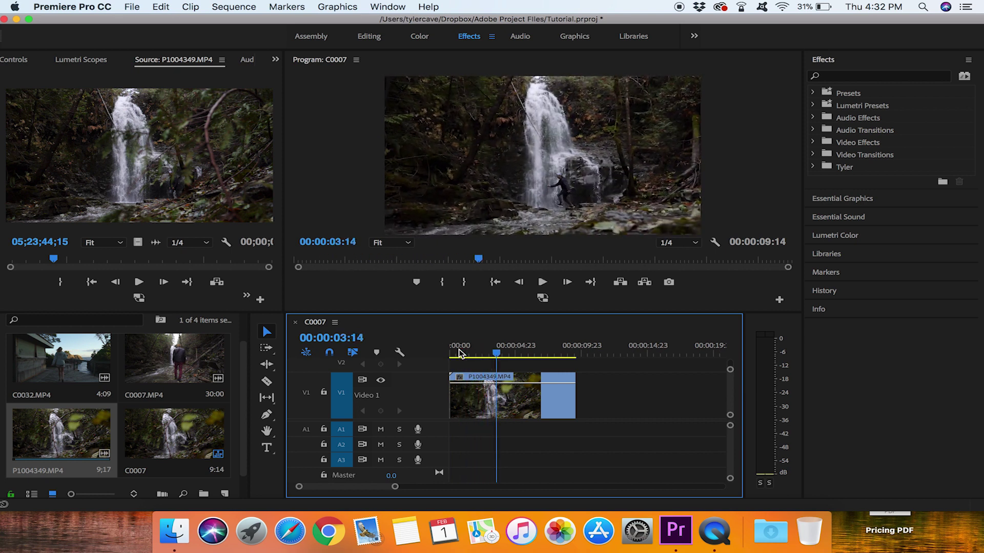
# - Switch the waterfall clip's fx display to Time Remapping > Speed
pyautogui.click(460, 381)
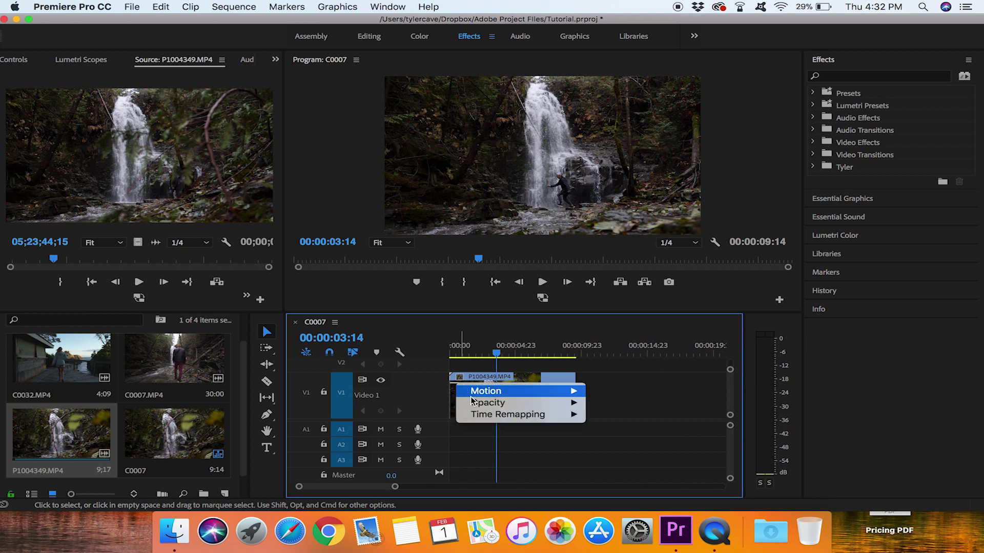
pyautogui.moveTo(490, 416)
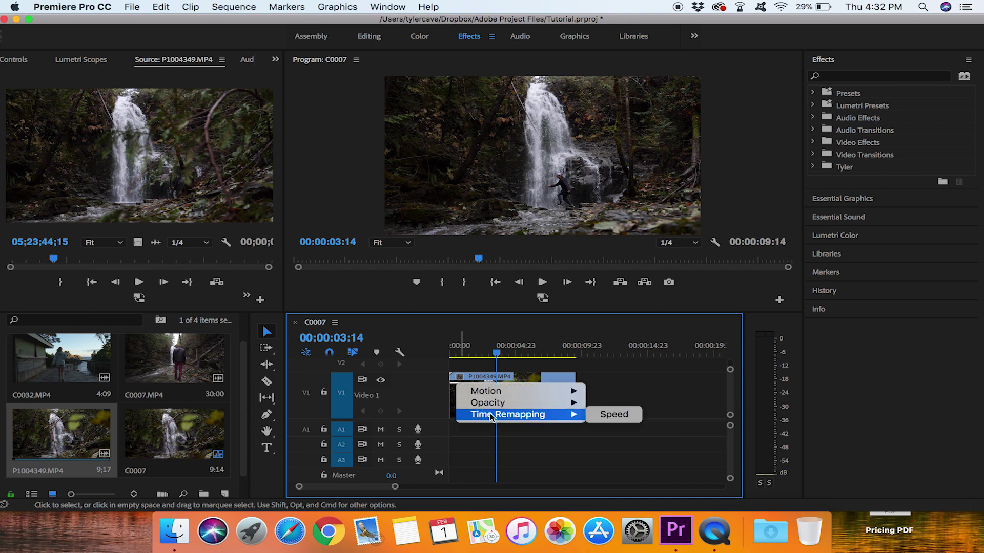
pyautogui.click(608, 416)
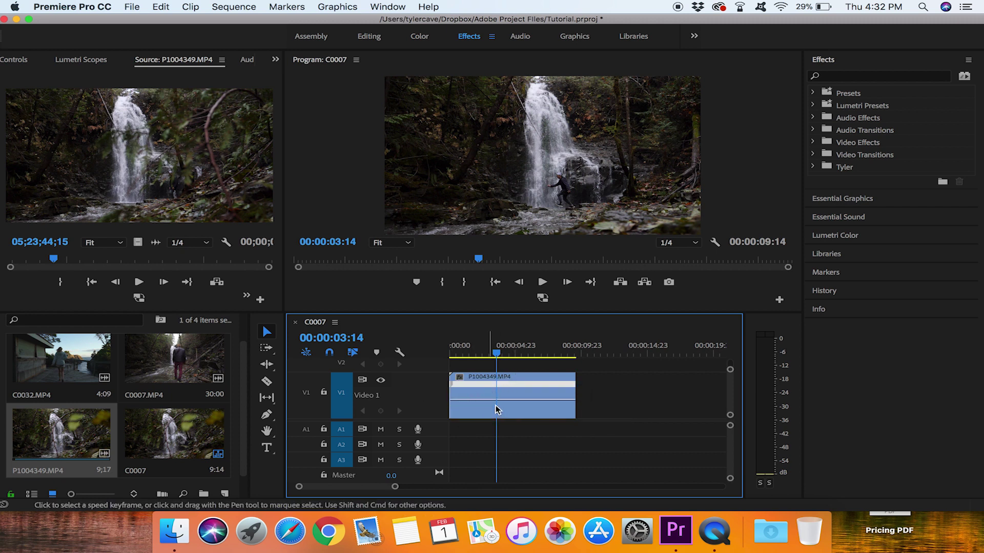
pyautogui.moveTo(498, 400); pyautogui.dragTo(498, 400)
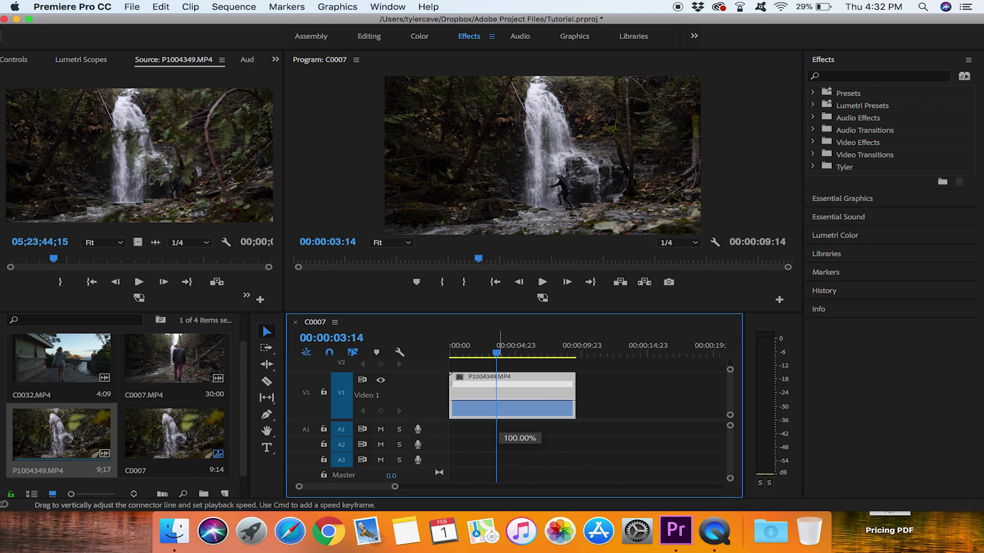
pyautogui.moveTo(498, 399); pyautogui.dragTo(498, 401)
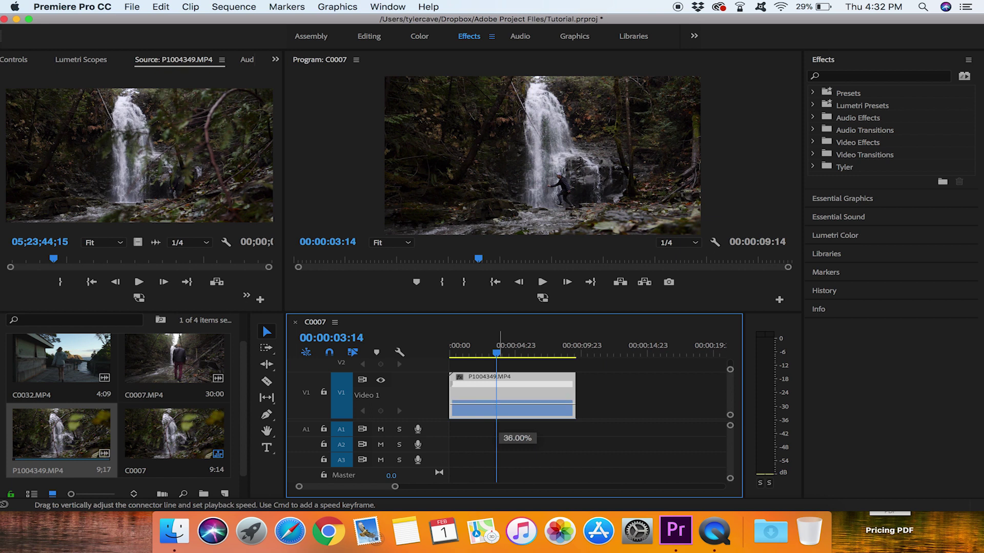
pyautogui.moveTo(512, 405); pyautogui.dragTo(512, 400)
pyautogui.moveTo(513, 400); pyautogui.dragTo(512, 399)
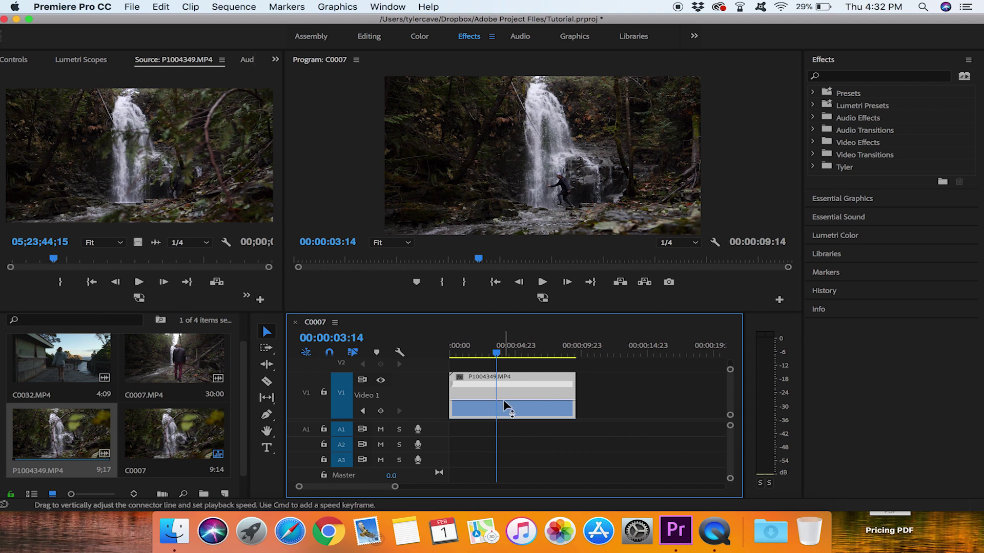
pyautogui.moveTo(504, 401)
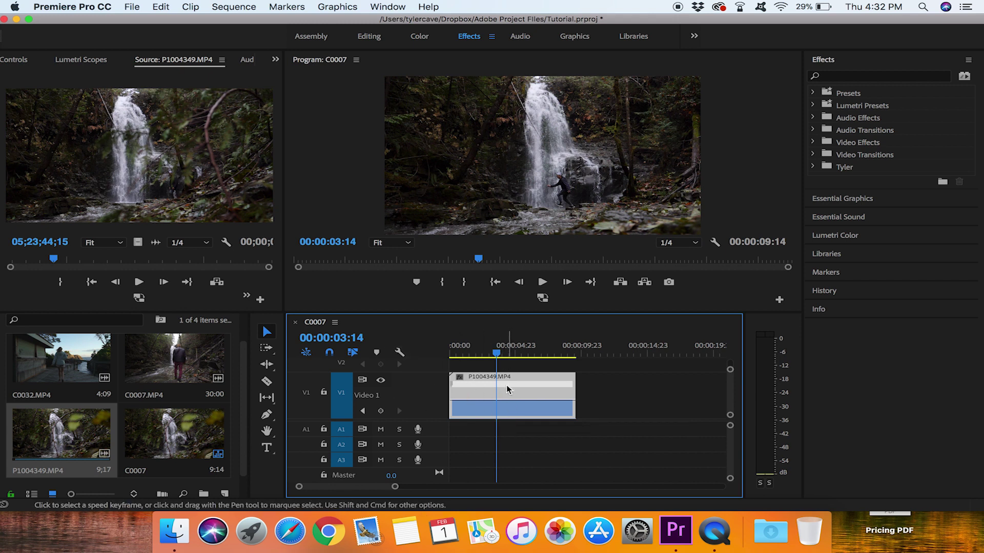
# - Add a speed keyframe at the jump, drag the later section down into slow motion, and replay it
pyautogui.click(380, 412)
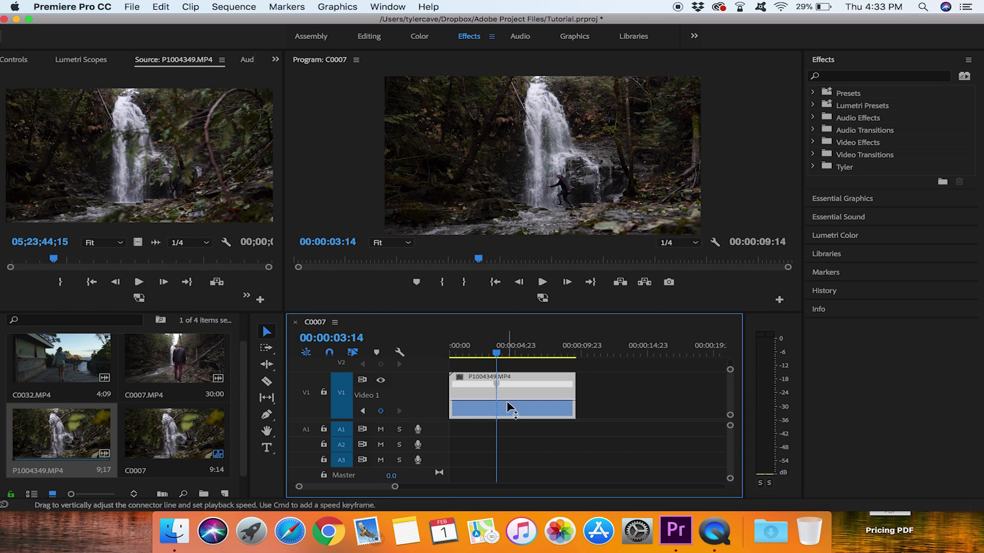
pyautogui.moveTo(520, 401); pyautogui.dragTo(521, 405)
pyautogui.click(461, 353)
pyautogui.press('space')
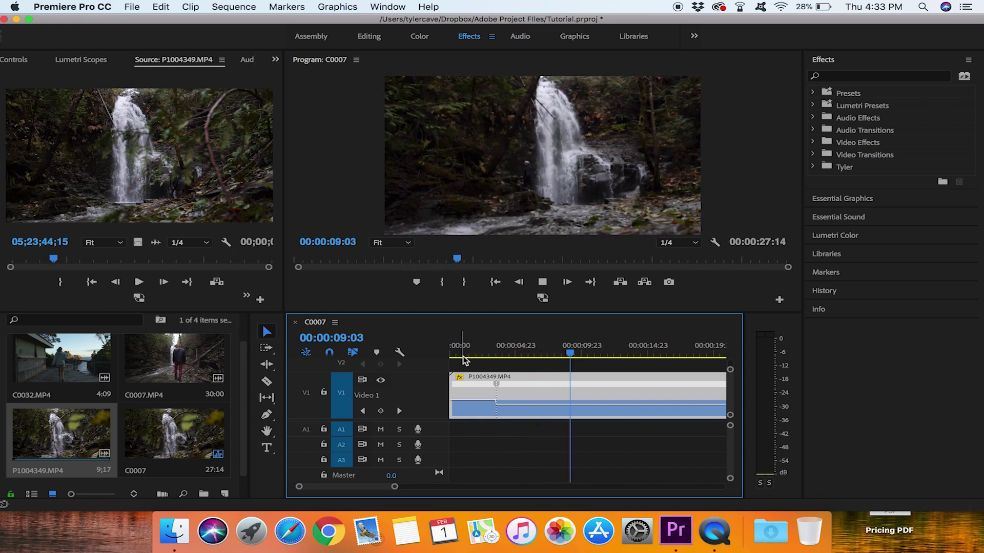
pyautogui.press('space')
pyautogui.click(495, 352)
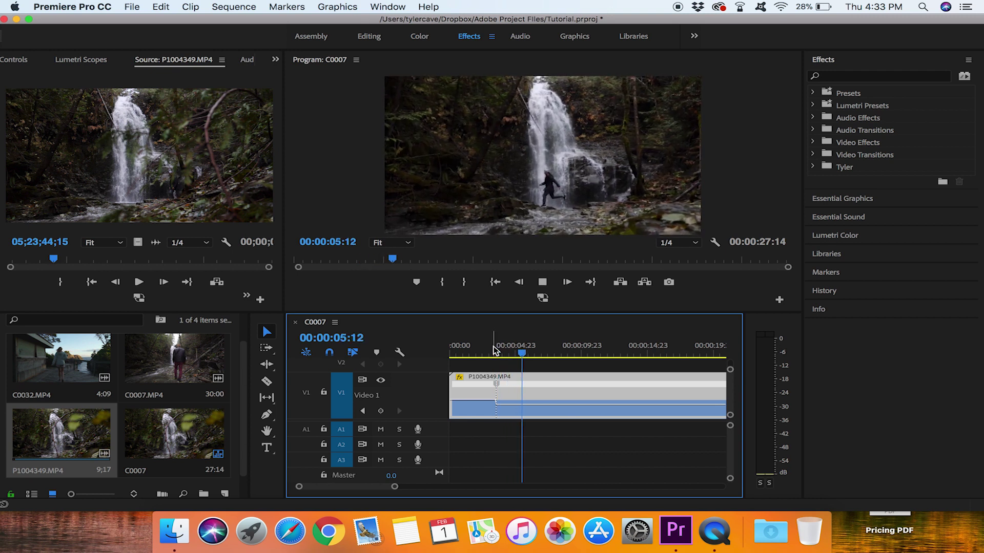
pyautogui.click(484, 352)
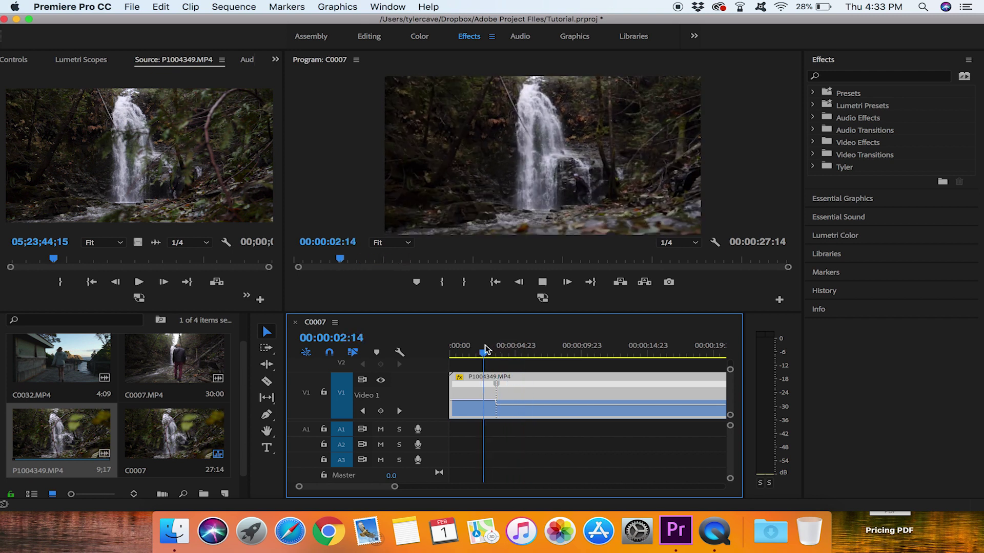
# - Spread the speed keyframe into a gradual ramp into slow motion, review playback, and fine-tune its length
pyautogui.press('space')
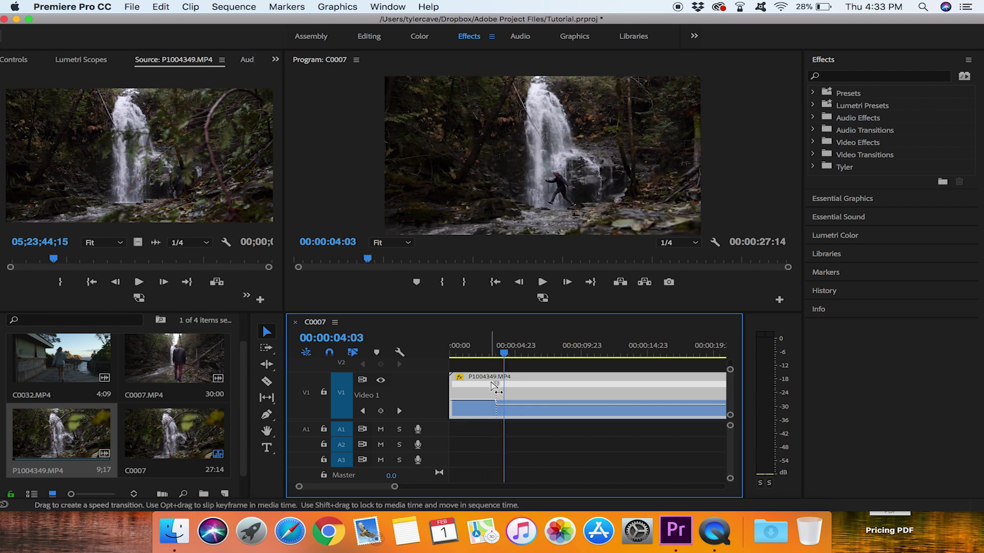
pyautogui.moveTo(499, 389)
pyautogui.mouseDown()
pyautogui.moveTo(518, 389)
pyautogui.moveTo(485, 379)
pyautogui.mouseUp()
pyautogui.click(462, 351)
pyautogui.press('space')
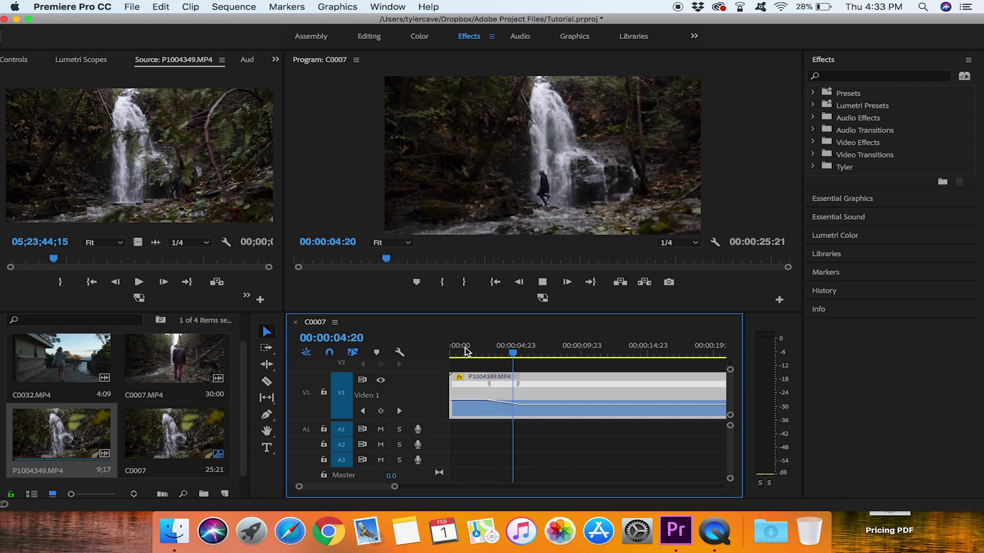
pyautogui.press('space')
pyautogui.moveTo(502, 384); pyautogui.dragTo(490, 384)
pyautogui.click(482, 355)
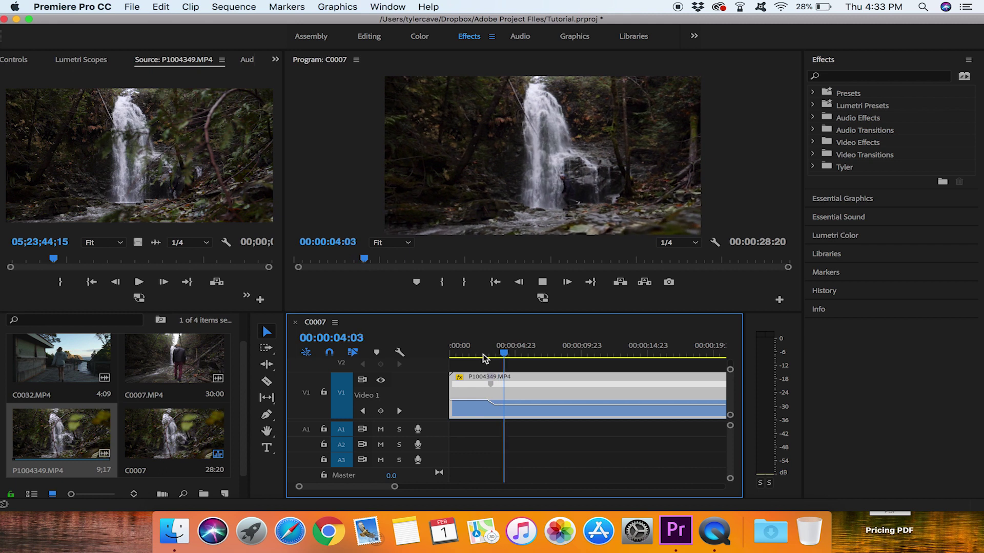
# - Speed the section after the second keyframe at 00:00:05:02 up to 154%, shortening the clip to 8:12
pyautogui.press('space')
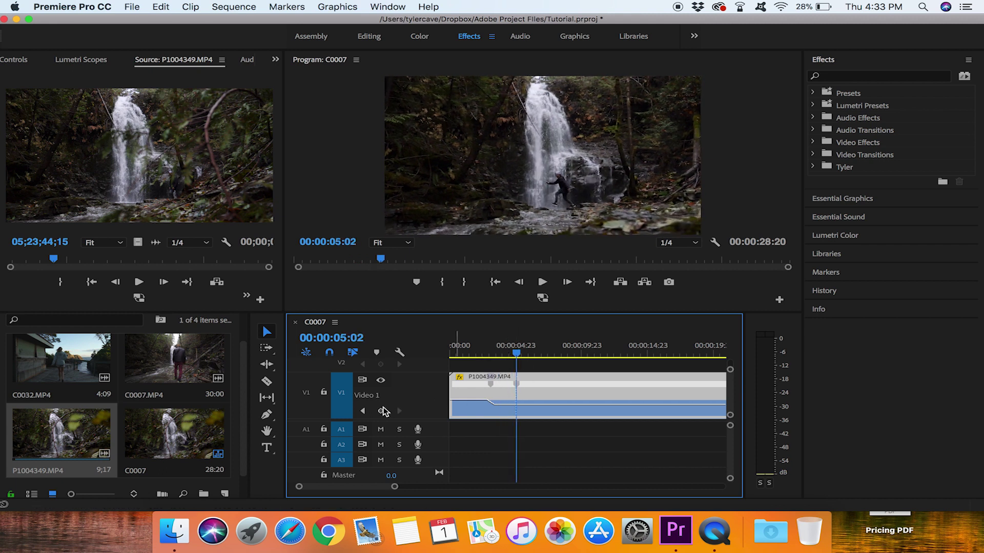
pyautogui.moveTo(536, 401); pyautogui.dragTo(536, 400)
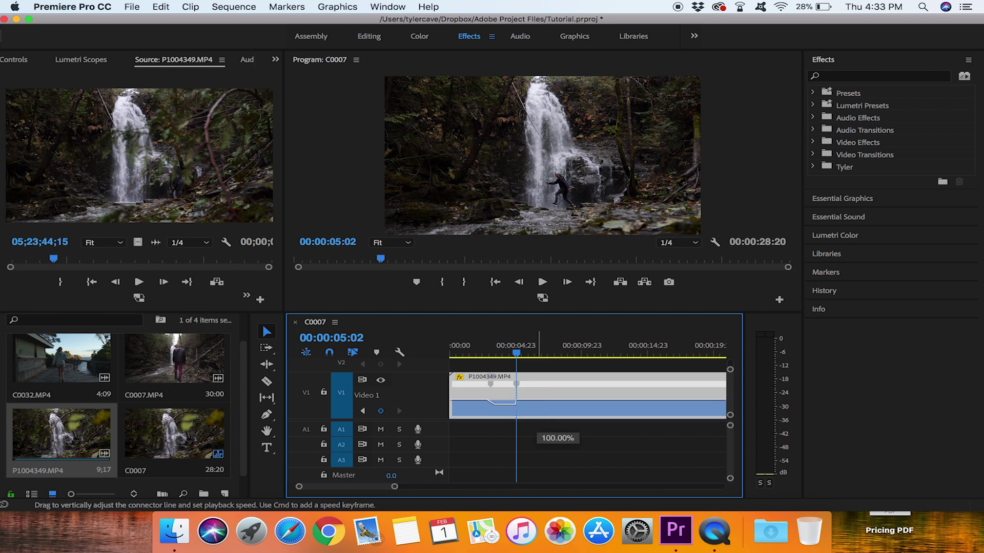
pyautogui.moveTo(536, 400); pyautogui.dragTo(536, 397)
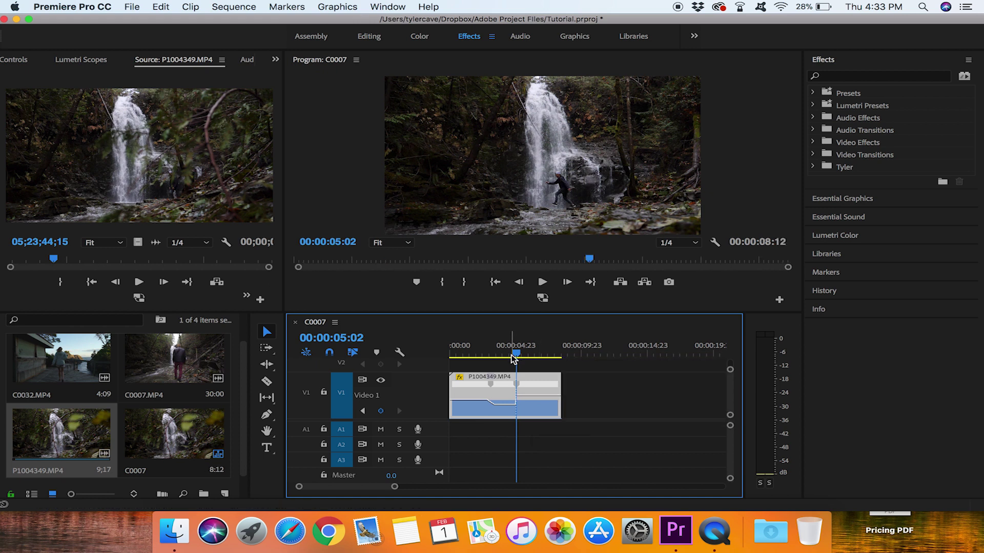
pyautogui.click(469, 349)
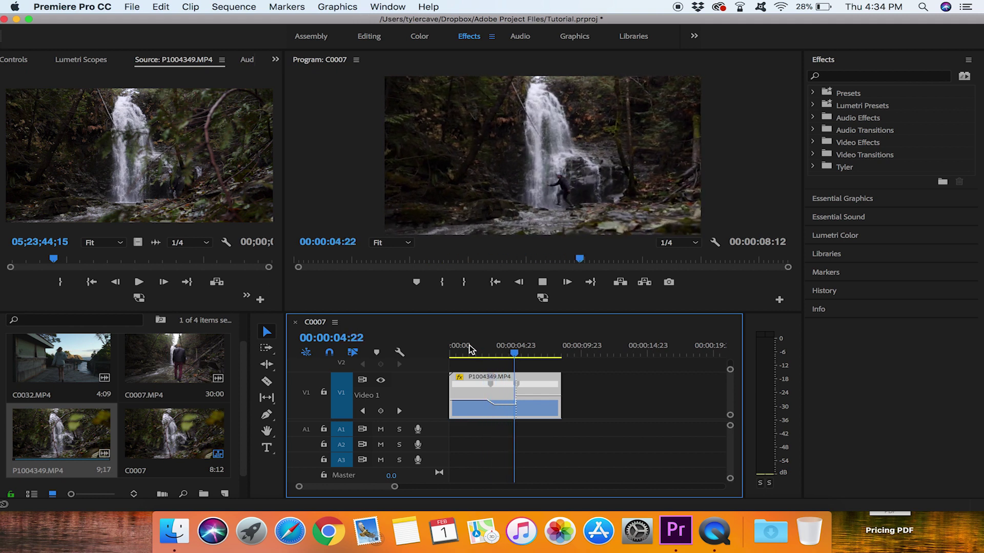
pyautogui.press('space')
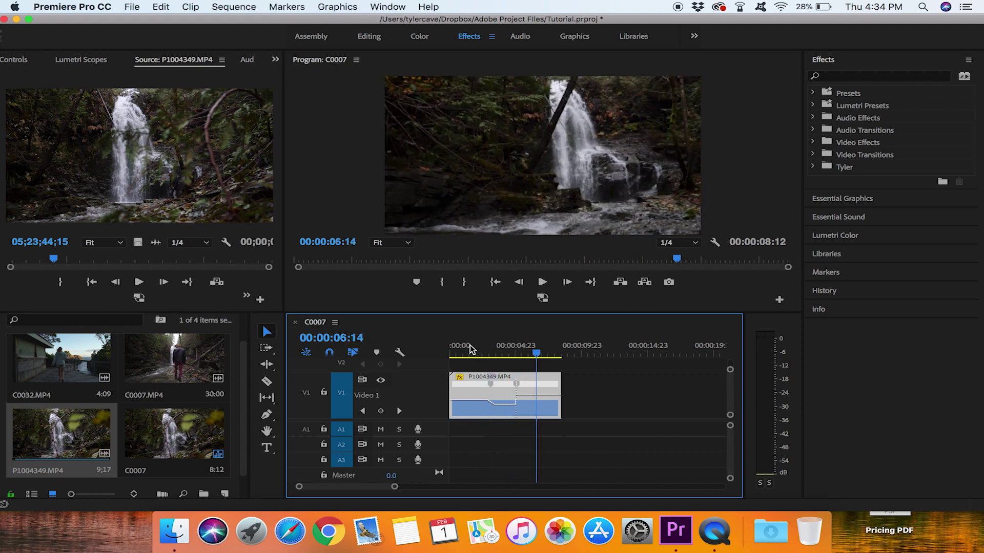